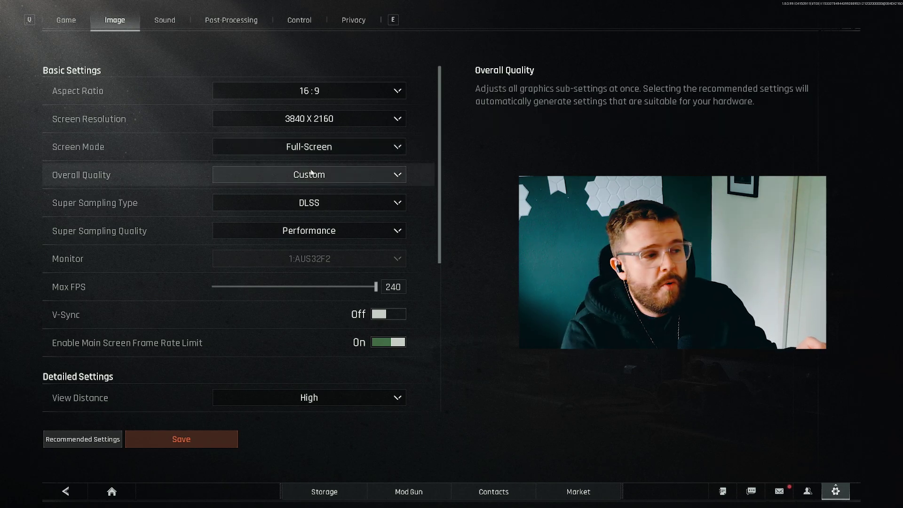
Step: Scroll through the image settings and view the Max FPS setting's explanation
{"action": "scroll", "coordinate": [269, 134], "scroll_direction": "down", "scroll_amount": 3}
{"action": "scroll", "coordinate": [283, 148], "scroll_direction": "up", "scroll_amount": 2}
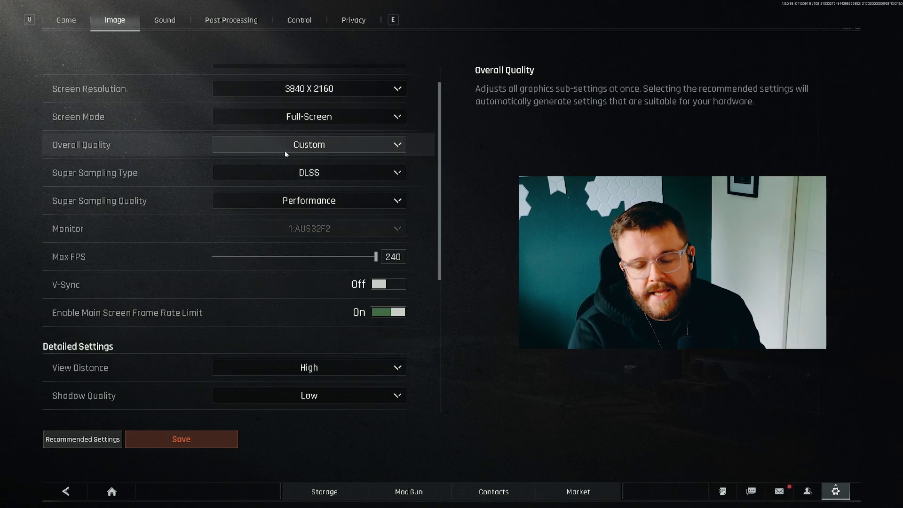
{"action": "scroll", "coordinate": [305, 146], "scroll_direction": "down", "scroll_amount": 1}
{"action": "scroll", "coordinate": [289, 171], "scroll_direction": "up", "scroll_amount": 1}
{"action": "scroll", "coordinate": [289, 171], "scroll_direction": "up", "scroll_amount": 1}
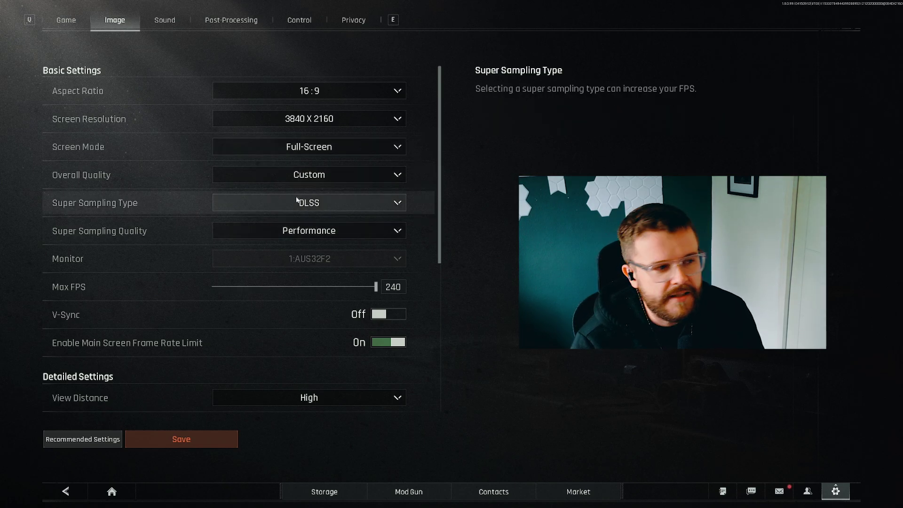
{"action": "scroll", "coordinate": [275, 234], "scroll_direction": "down", "scroll_amount": 2}
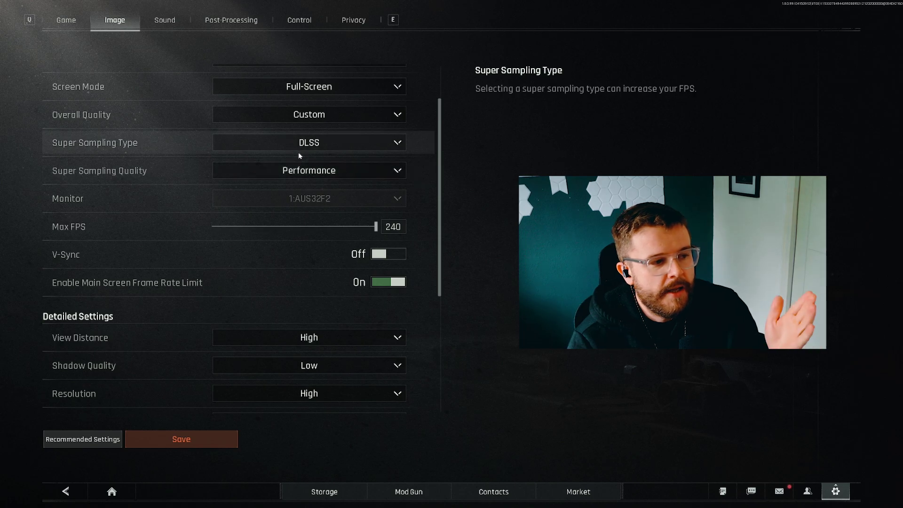
{"action": "scroll", "coordinate": [292, 195], "scroll_direction": "down", "scroll_amount": 2}
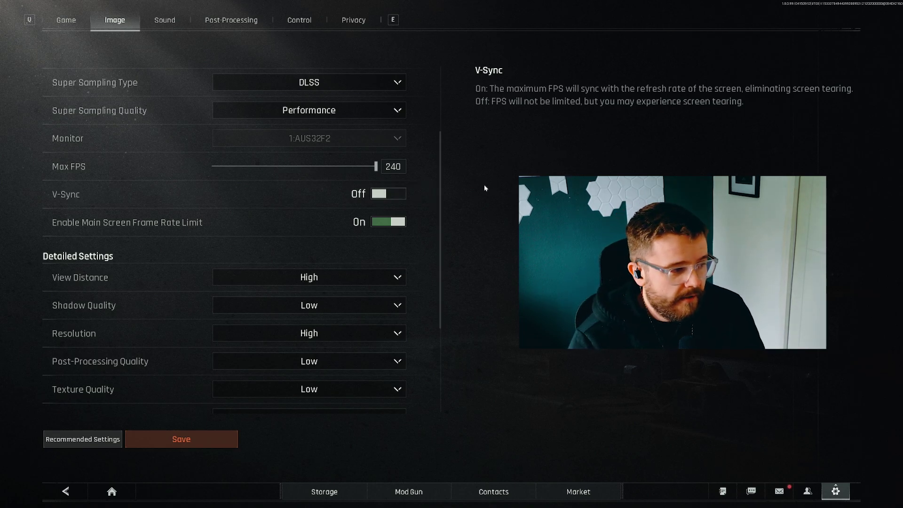
{"action": "key", "text": "Up"}
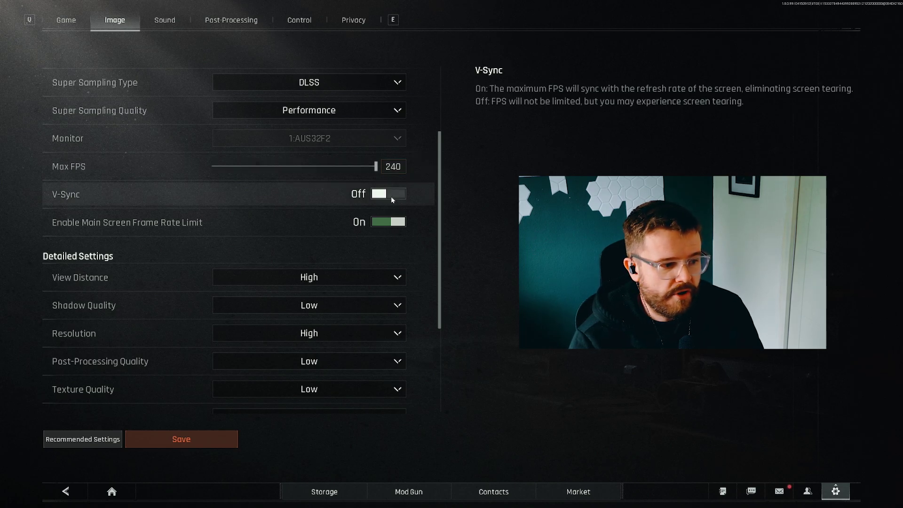
{"action": "scroll", "coordinate": [292, 231], "scroll_direction": "down", "scroll_amount": 1}
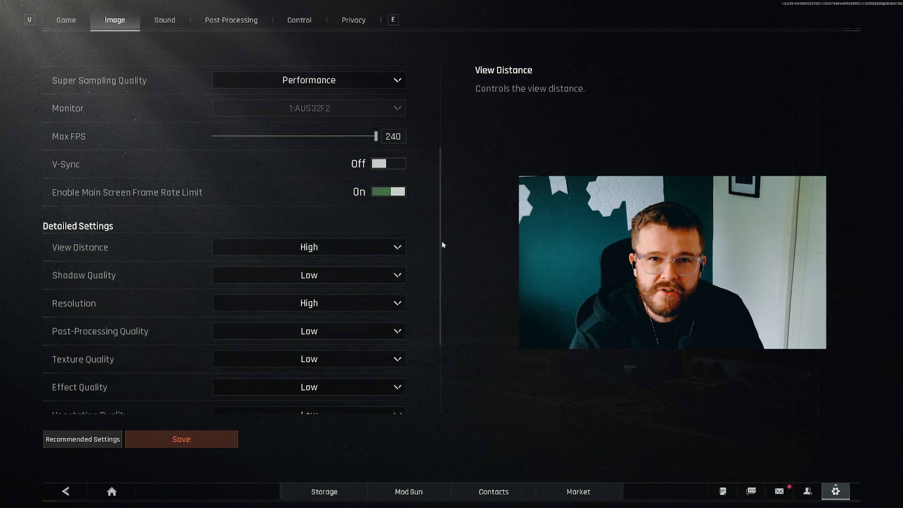
{"action": "scroll", "coordinate": [101, 234], "scroll_direction": "down", "scroll_amount": 4}
{"action": "scroll", "coordinate": [101, 234], "scroll_direction": "up", "scroll_amount": 1}
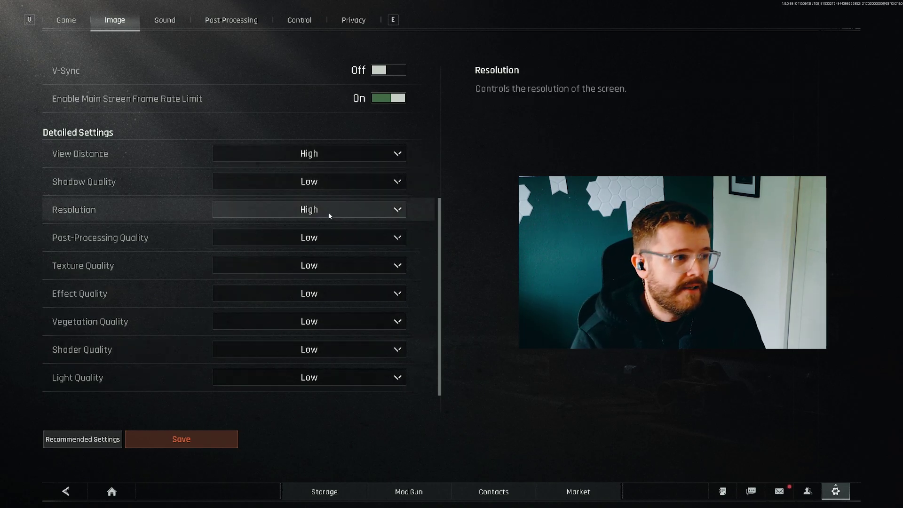
Step: In Post-Processing, preview Sharpness at 7, then set it all the way down to 0
{"action": "left_click", "coordinate": [217, 22]}
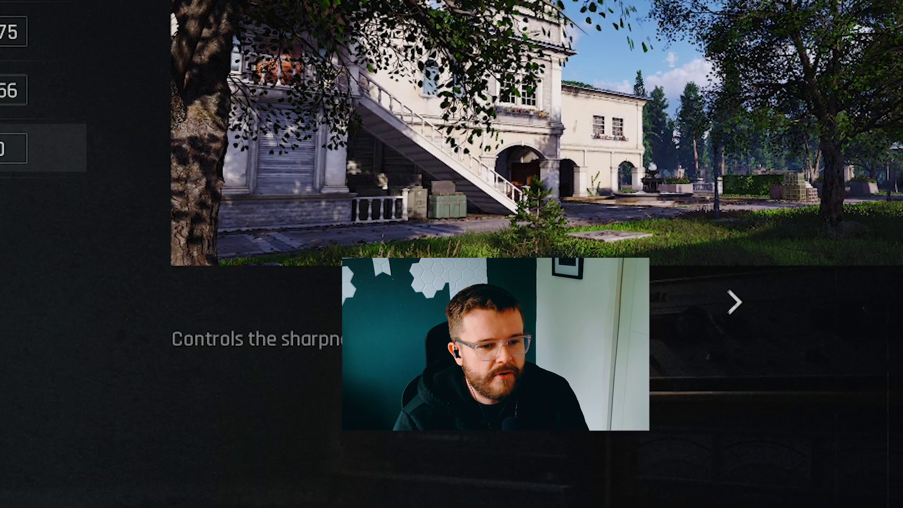
{"action": "key", "text": "Right"}
{"action": "key", "text": "Right"}
{"action": "key", "text": "Right"}
{"action": "key", "text": "Right"}
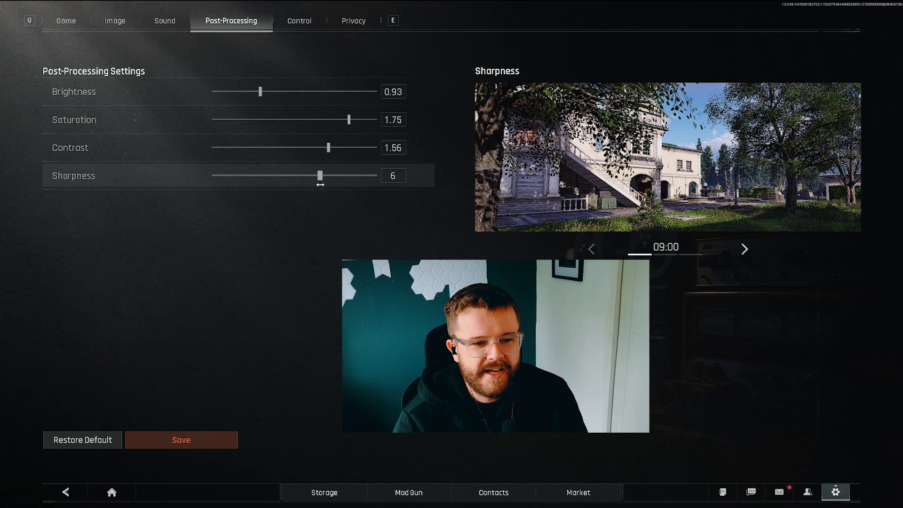
{"action": "left_click_drag", "start_coordinate": [319, 187], "coordinate": [342, 187]}
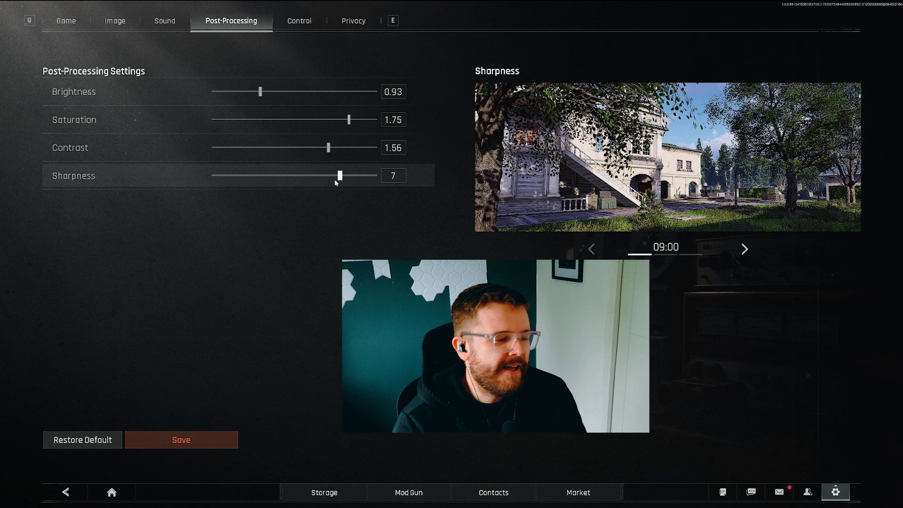
{"action": "left_click_drag", "start_coordinate": [340, 176], "coordinate": [178, 178]}
Step: Save the Sharpness 0 change and review the Image tab's mostly-Low detail settings
{"action": "left_click", "coordinate": [115, 21]}
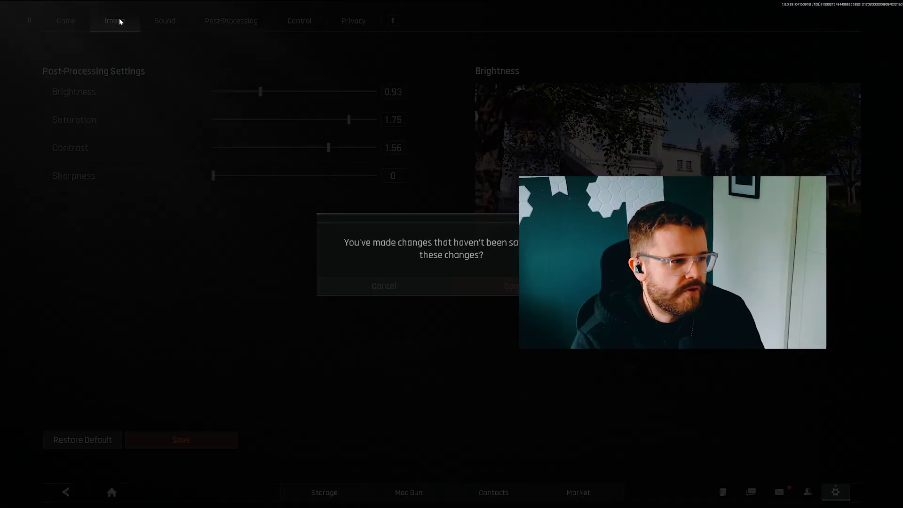
{"action": "left_click", "coordinate": [484, 285]}
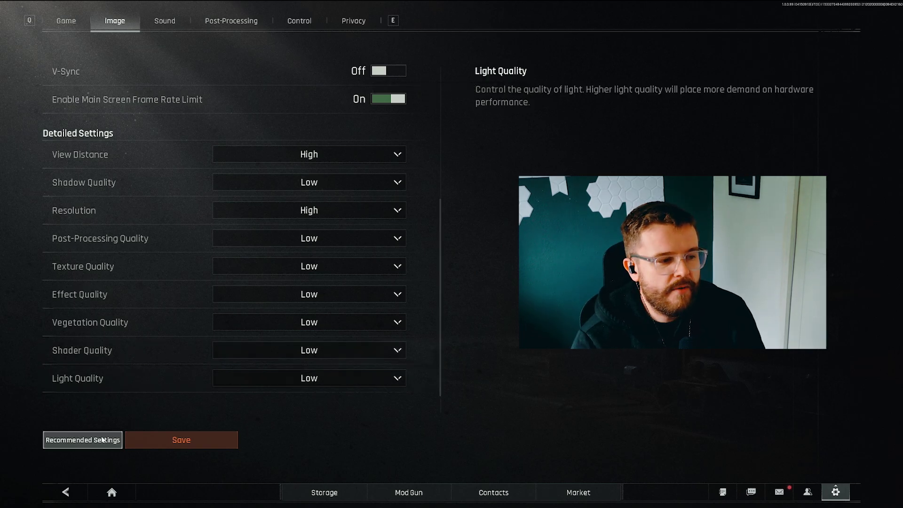
{"action": "scroll", "coordinate": [355, 173], "scroll_direction": "up", "scroll_amount": 3}
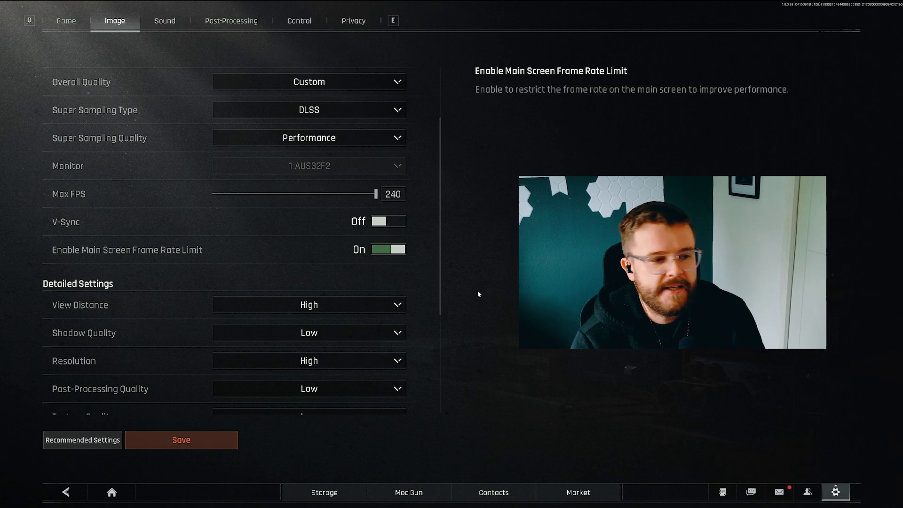
{"action": "key", "text": "Down"}
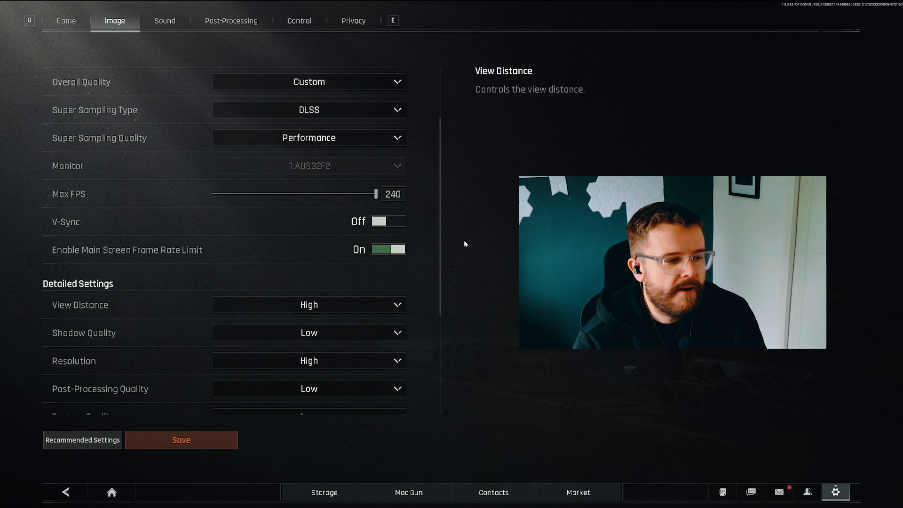
{"action": "scroll", "coordinate": [423, 259], "scroll_direction": "down", "scroll_amount": 3}
{"action": "scroll", "coordinate": [422, 259], "scroll_direction": "down", "scroll_amount": 3}
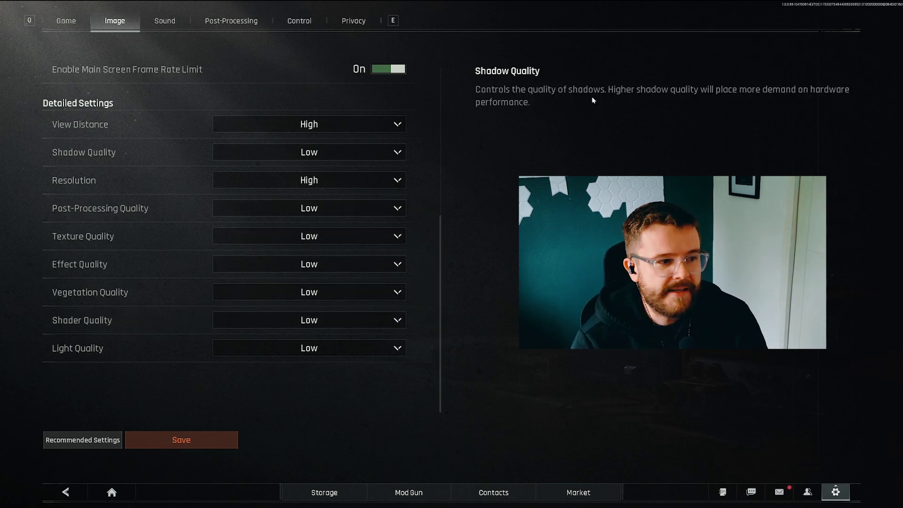
{"action": "scroll", "coordinate": [407, 275], "scroll_direction": "up", "scroll_amount": 5}
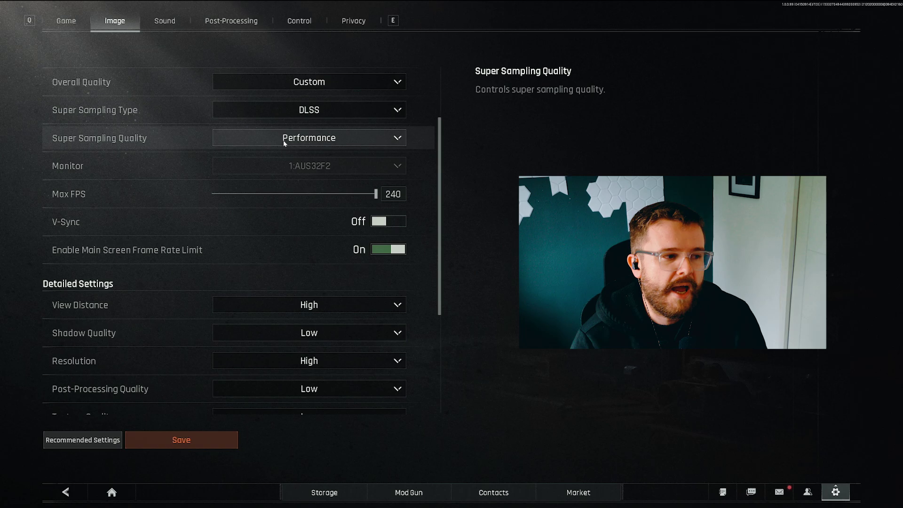